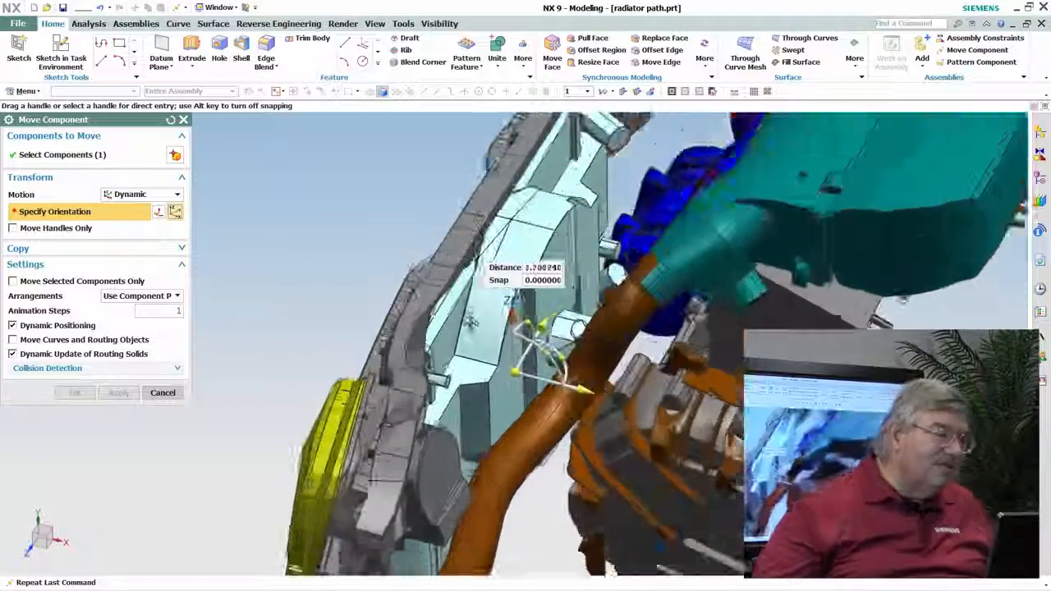
middle_click_drag(484, 313, 563, 332)
left_click_drag(520, 383, 535, 386)
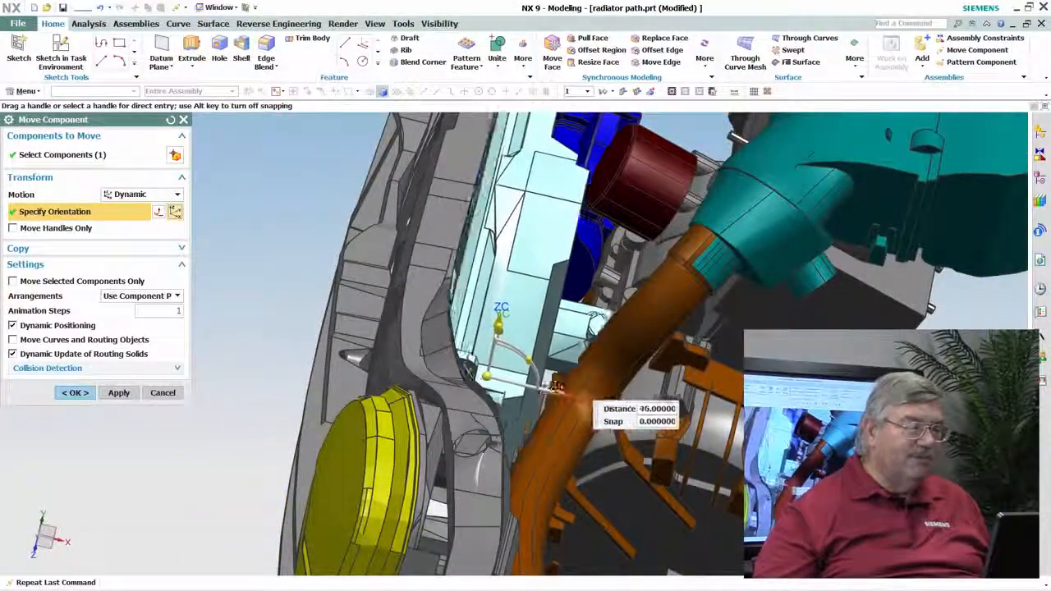
middle_click_drag(559, 390, 496, 344)
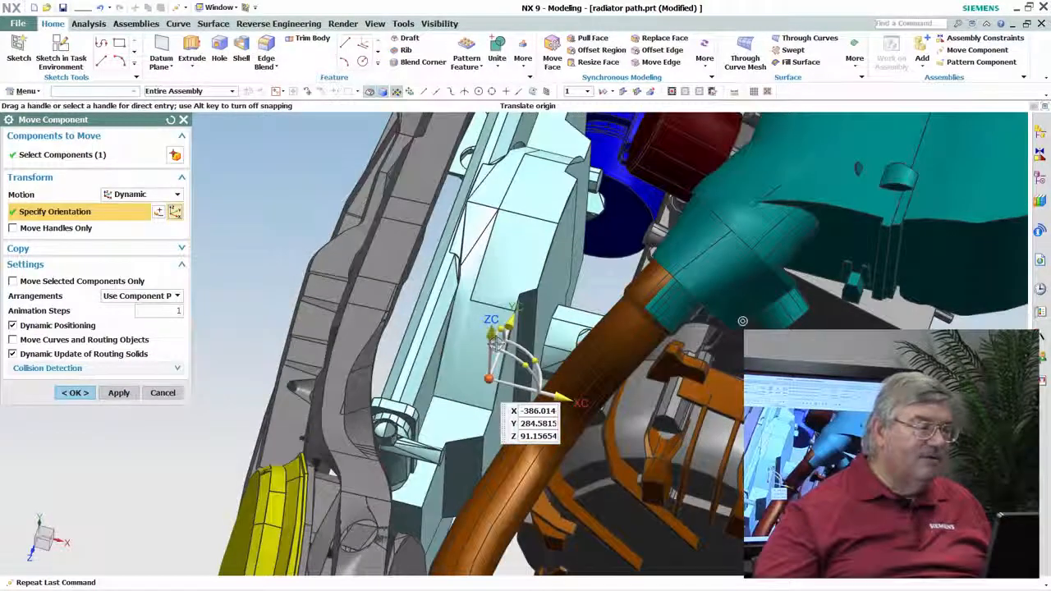
left_click_drag(494, 334, 497, 296)
left_click_drag(504, 247, 503, 312)
scroll(503, 313, "down", 5)
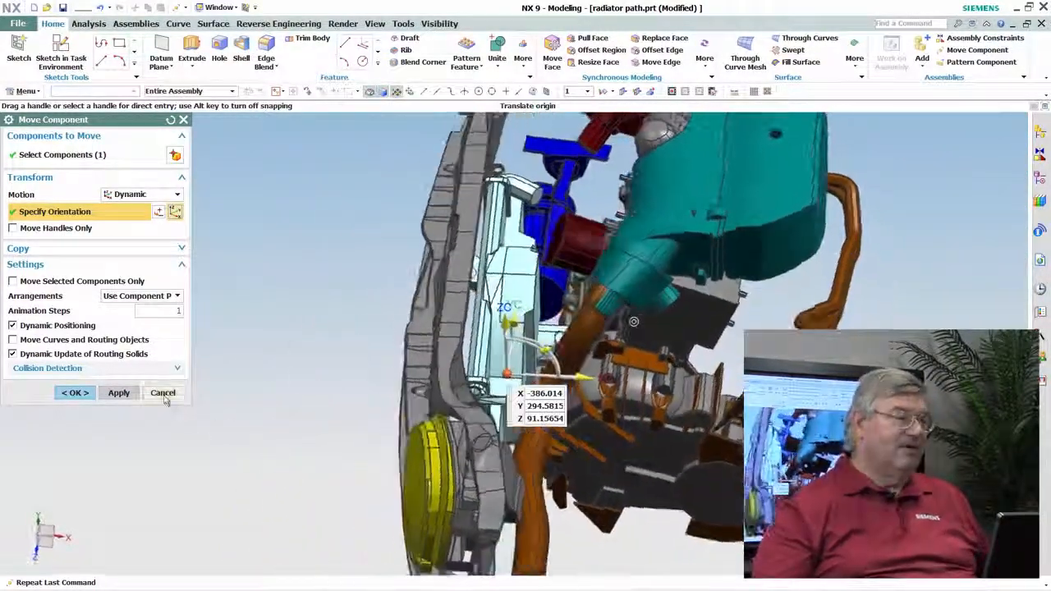
left_click(163, 392)
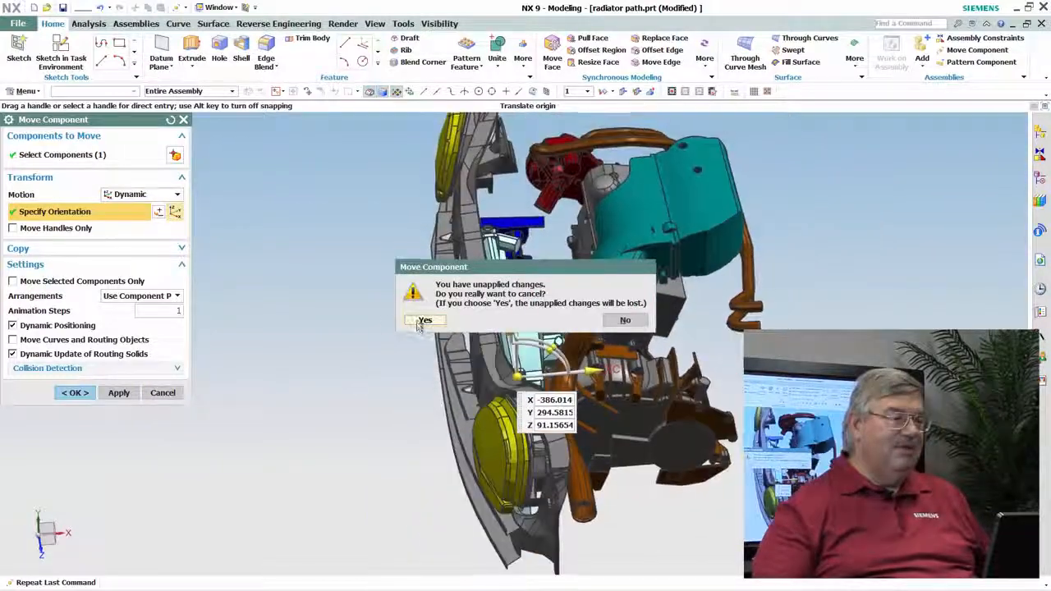
left_click(423, 320)
Enter assembly sequencing for the front-end assembly and create a new sequence.
mouse_move(578, 330)
middle_mouse_down()
mouse_move(672, 283)
mouse_move(277, 322)
middle_mouse_up()
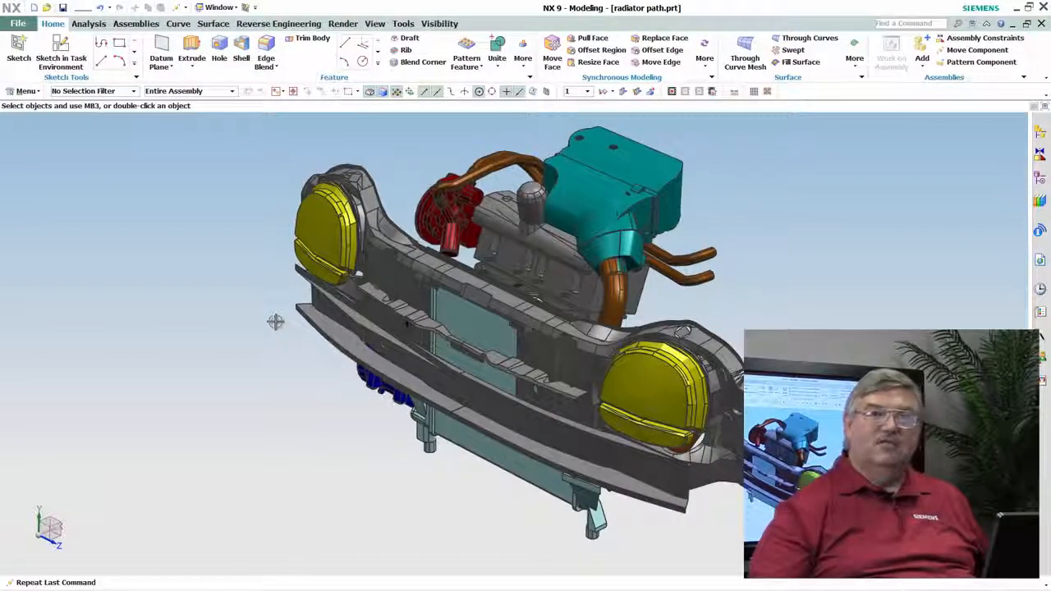
left_click(136, 25)
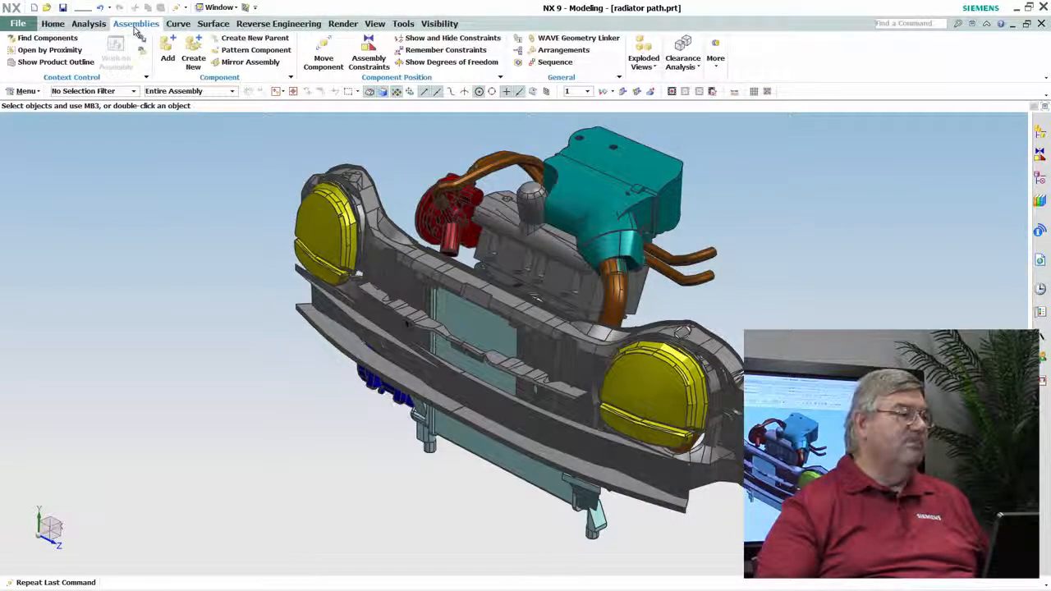
left_click(554, 64)
left_click(39, 50)
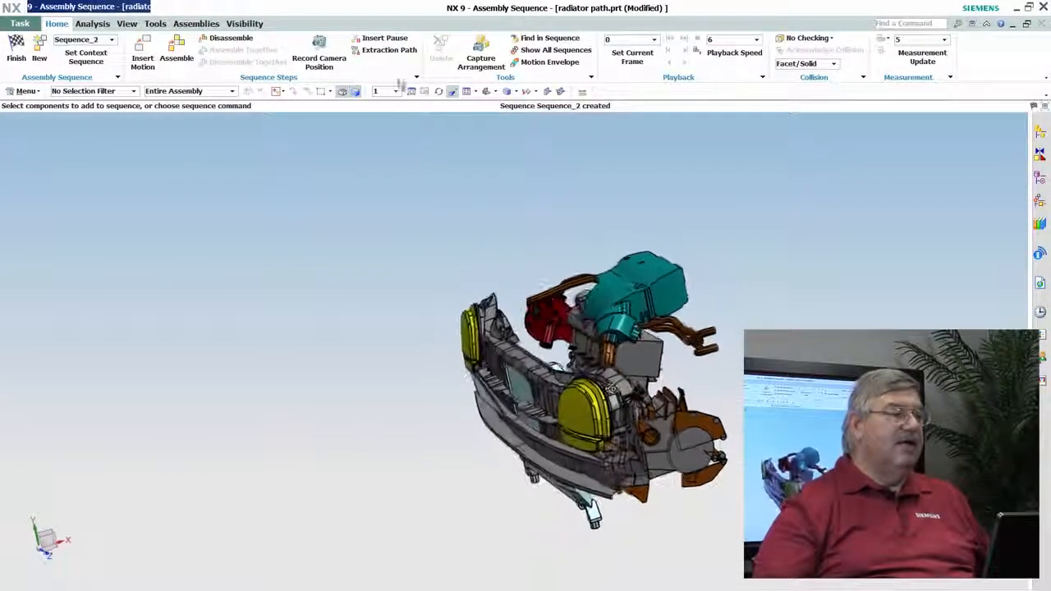
Start an extraction path for the radiator component and show its start position.
left_click(388, 52)
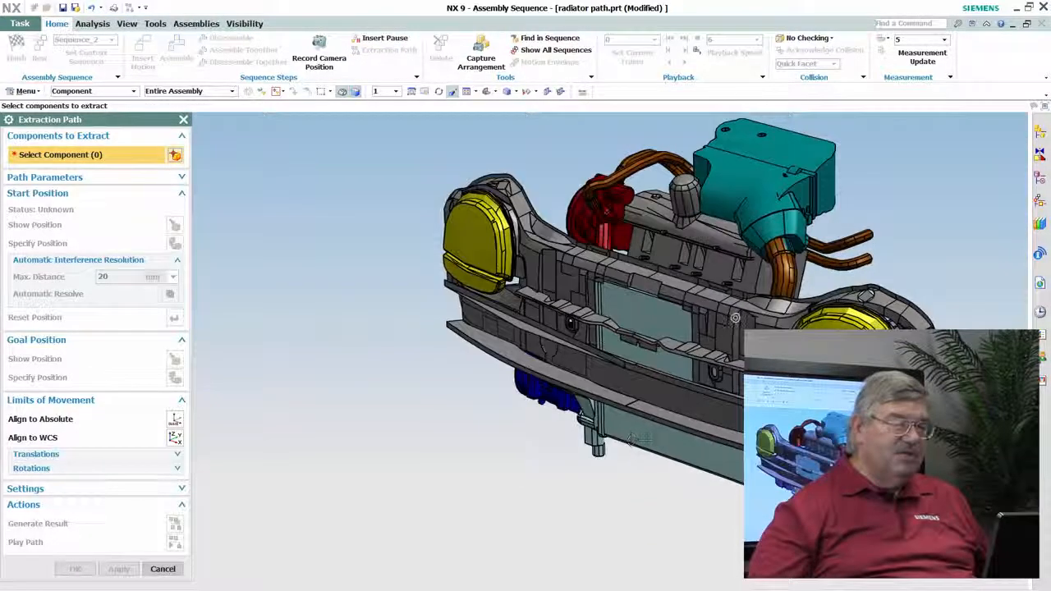
left_click(650, 443)
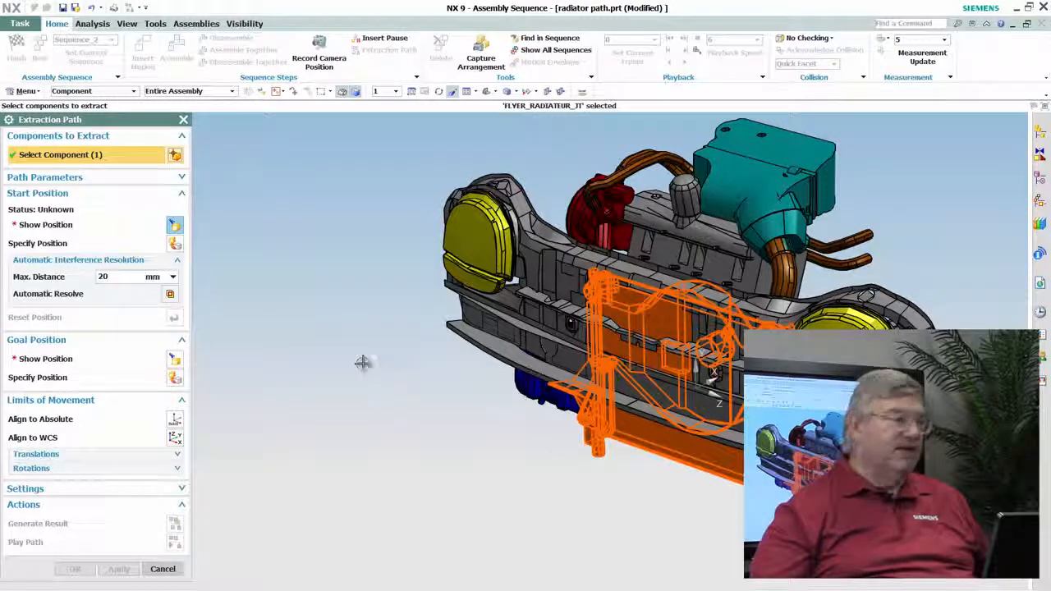
left_click(94, 224)
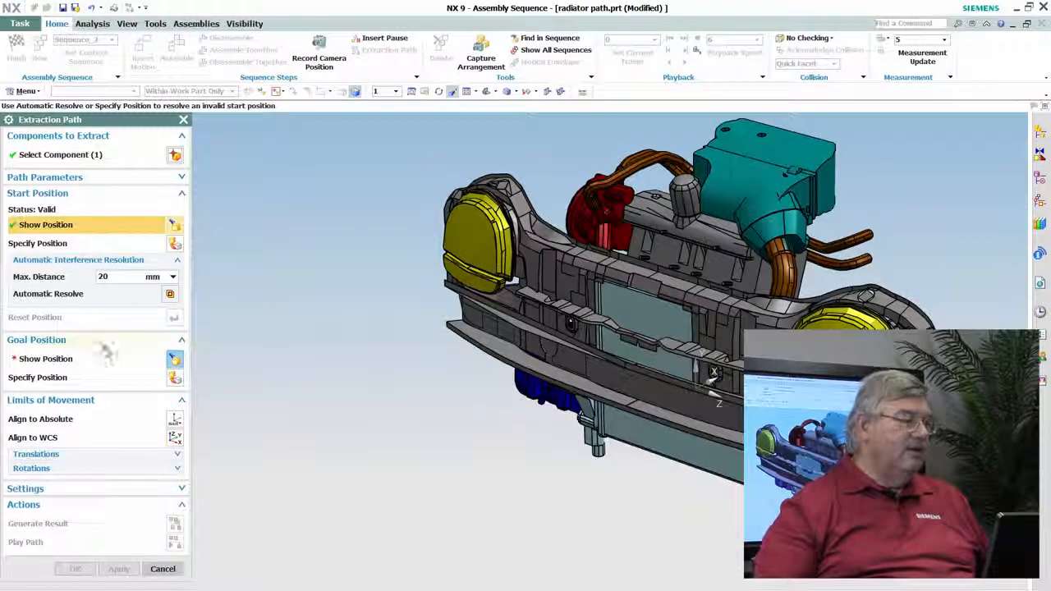
Specify the radiator's goal position ahead of the bumper and slightly raised, and compare it with the start position.
left_click(174, 378)
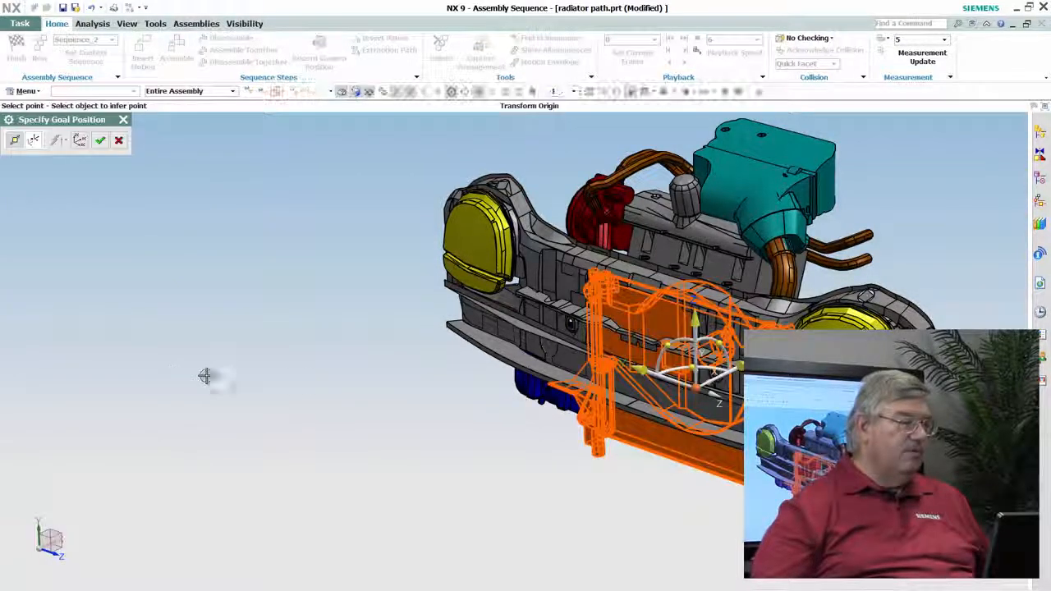
left_click_drag(719, 359, 558, 365)
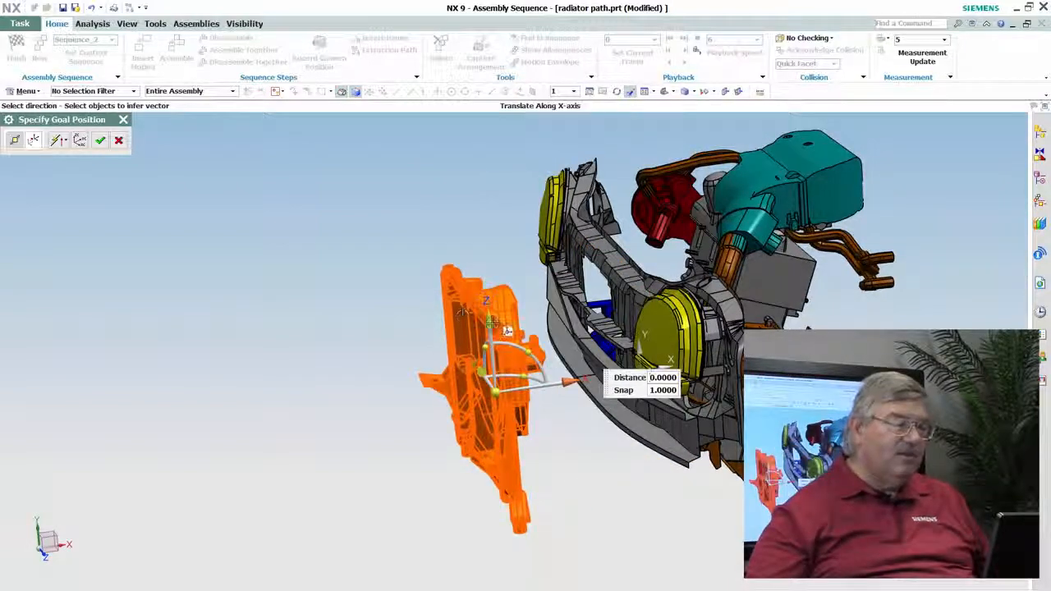
left_click_drag(491, 323, 486, 272)
middle_click_drag(486, 271, 720, 325)
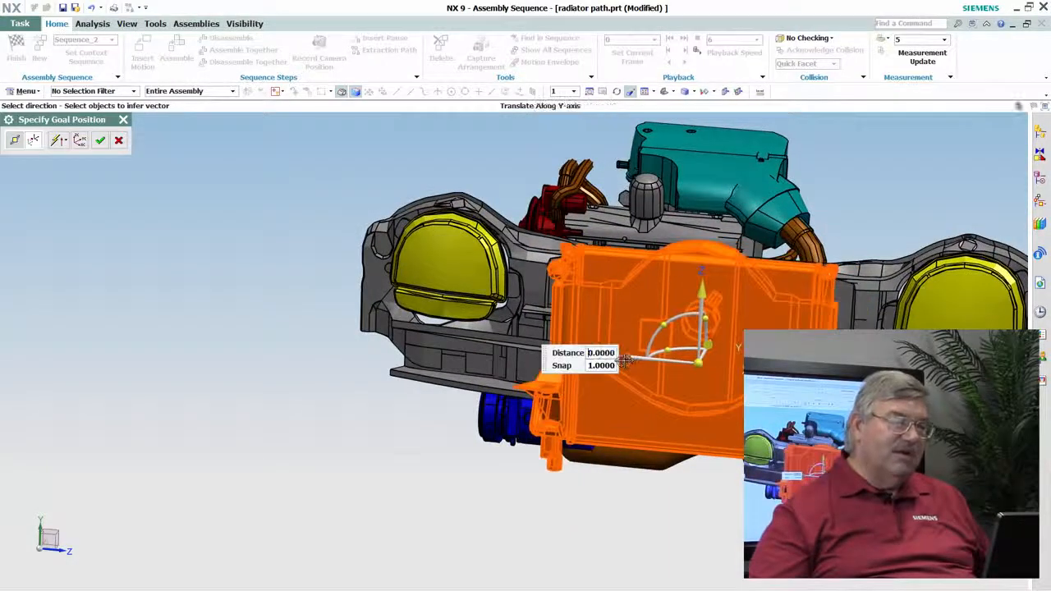
middle_click_drag(650, 358, 269, 271)
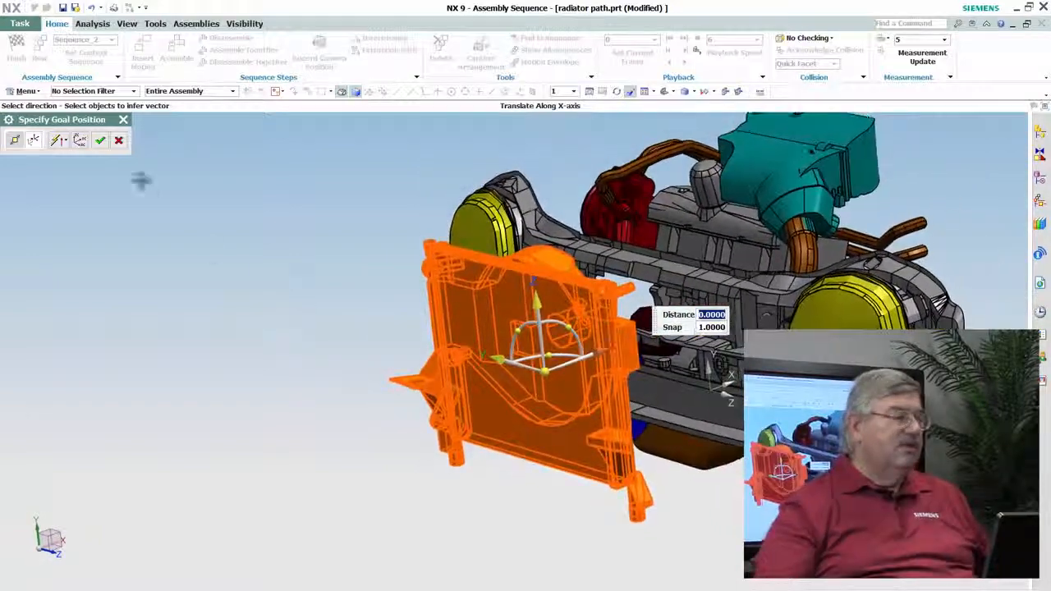
left_click(99, 140)
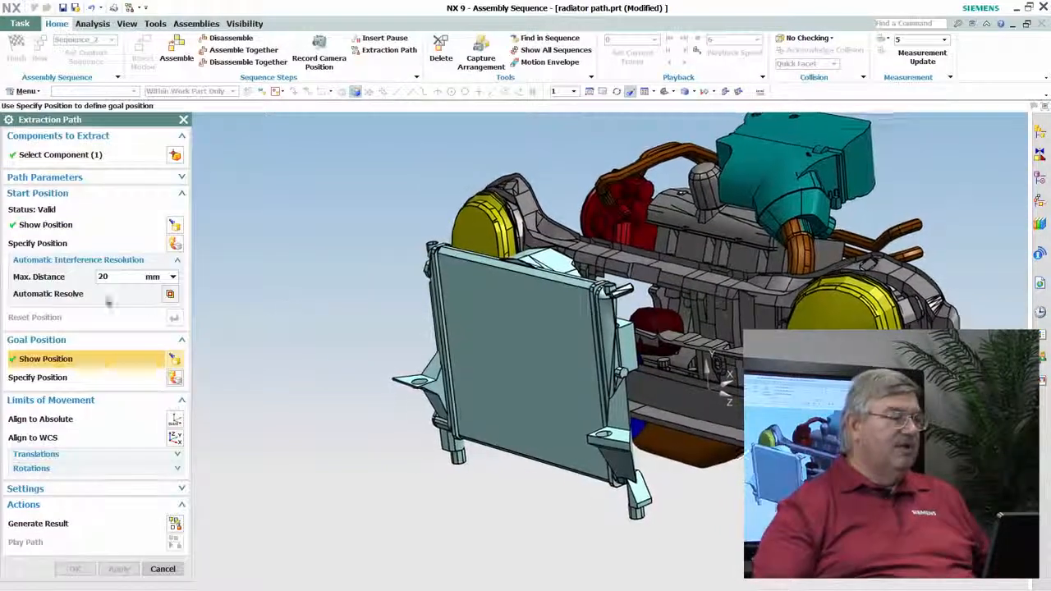
left_click(66, 227)
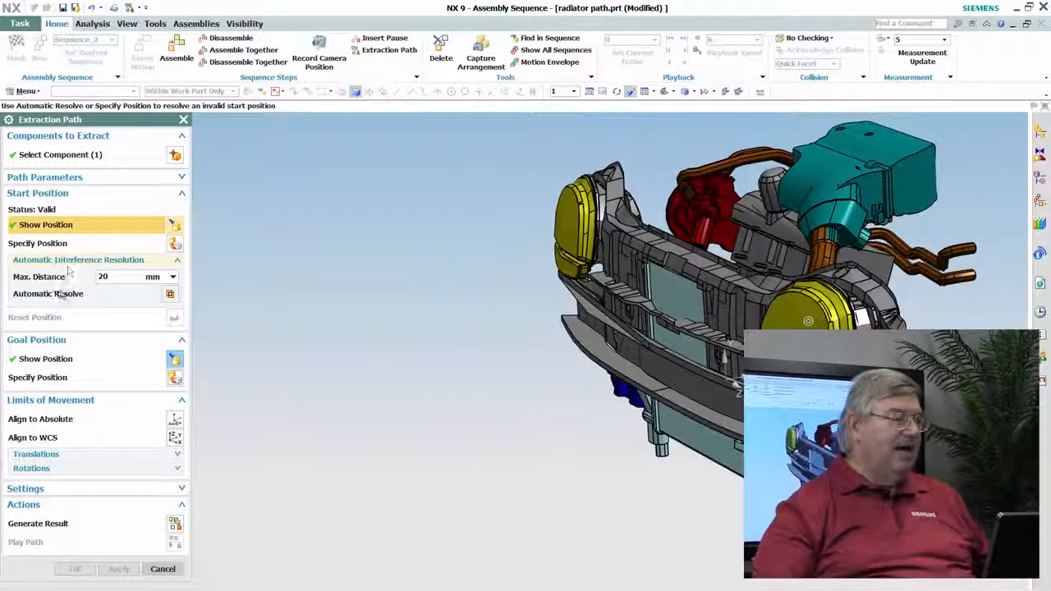
left_click(61, 359)
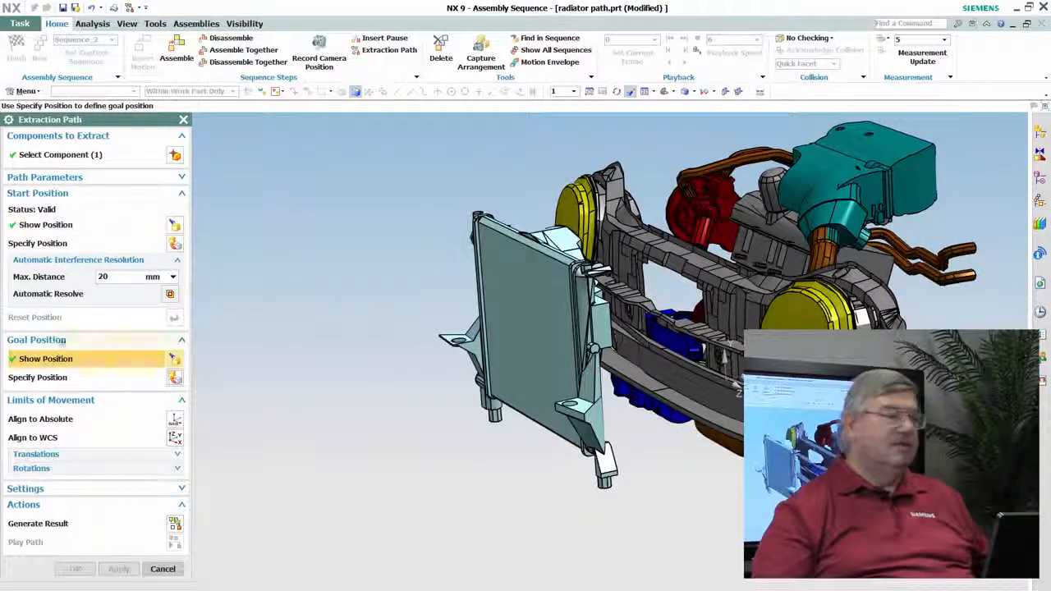
left_click(56, 226)
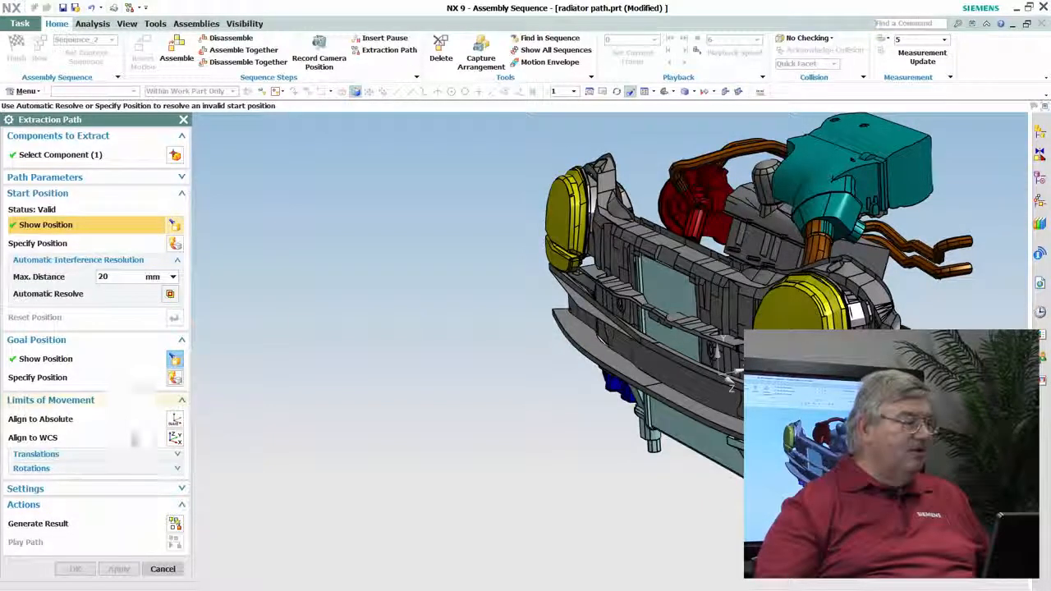
Limit the extraction path's translations with the Limit Centroid type and display the limit box around the assembly.
left_click(116, 456)
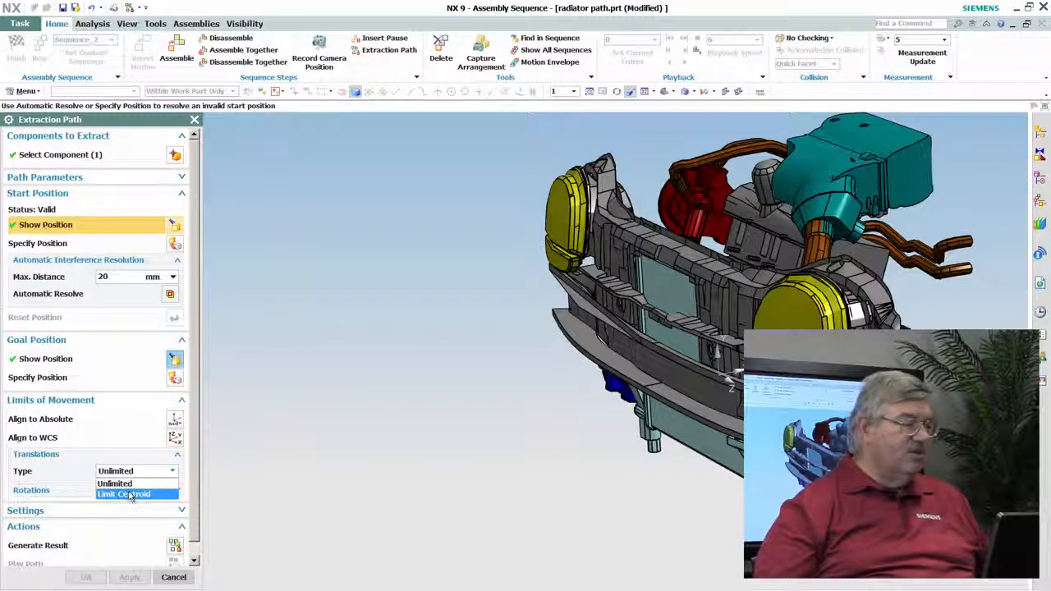
left_click(127, 494)
scroll(117, 483, "down", 3)
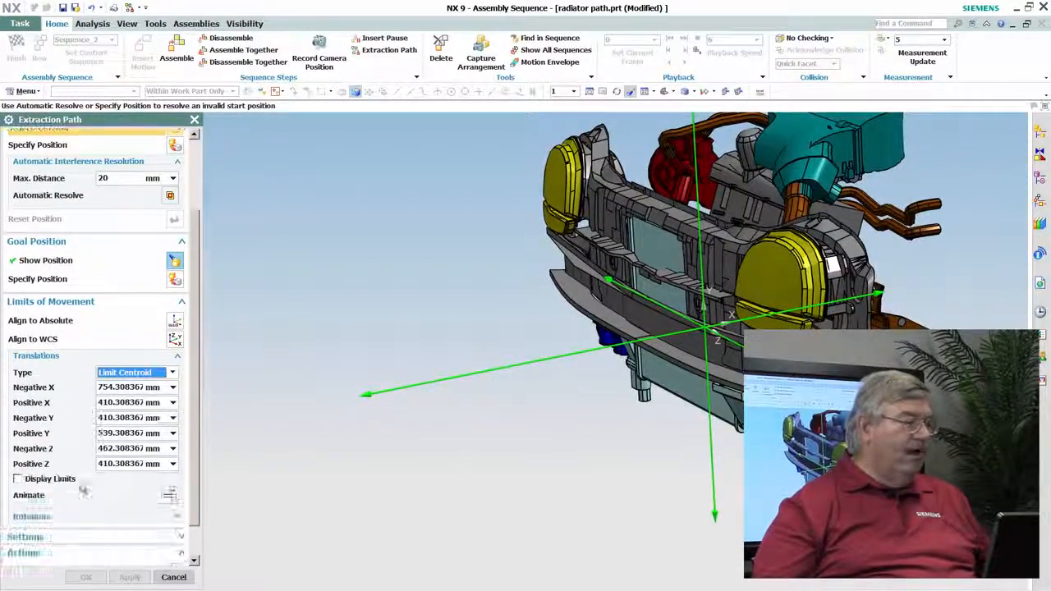
left_click(18, 480)
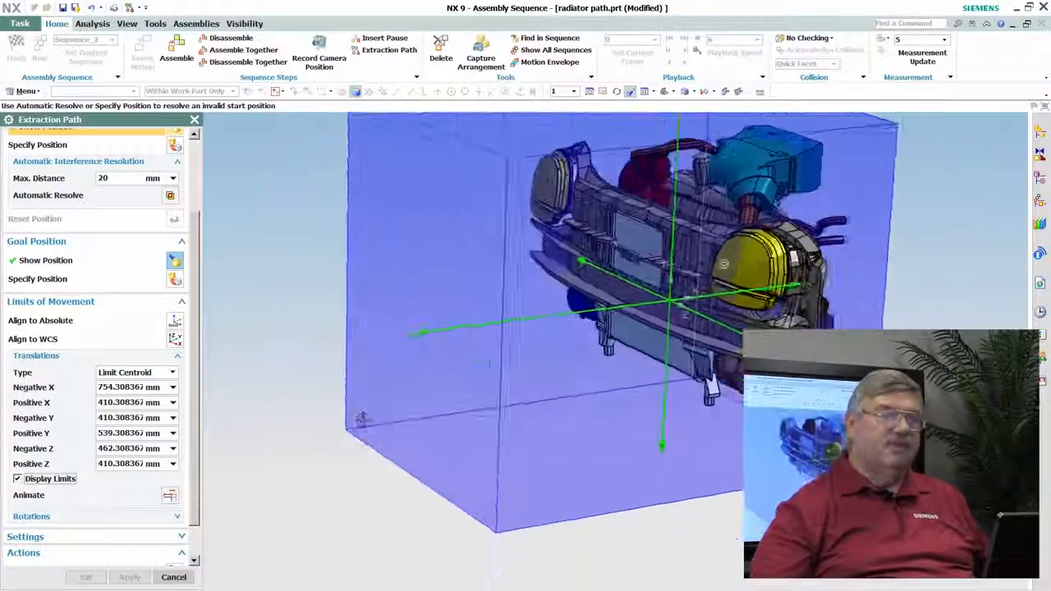
middle_click_drag(368, 423, 418, 414)
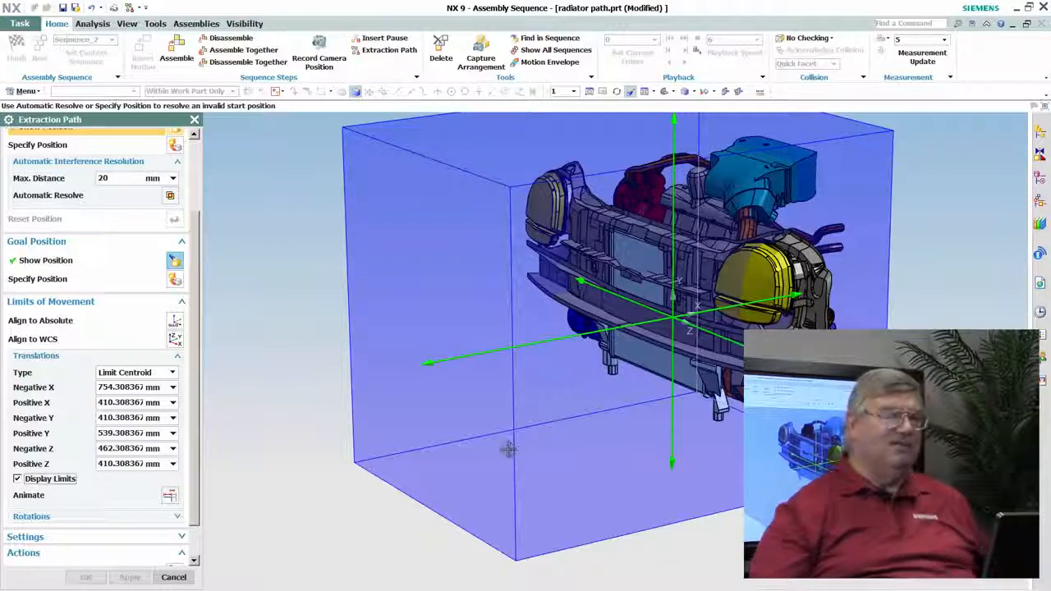
Set the translation limits to 220 mm in negative Y and 820 mm in positive Y, and hide the limit box.
left_click_drag(673, 460, 674, 395)
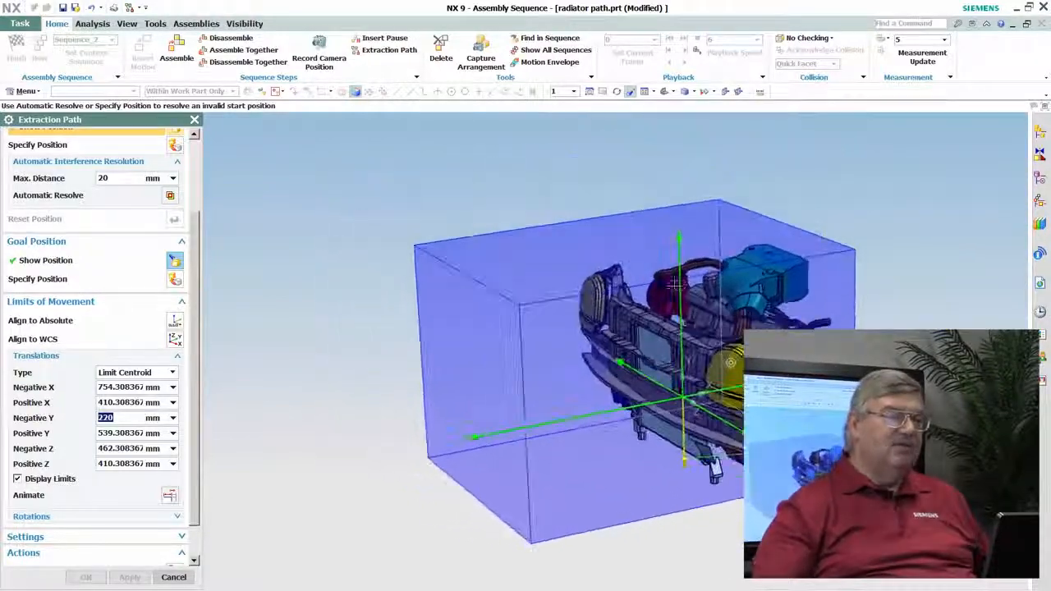
left_click_drag(681, 240, 676, 151)
middle_click_drag(631, 353, 688, 340)
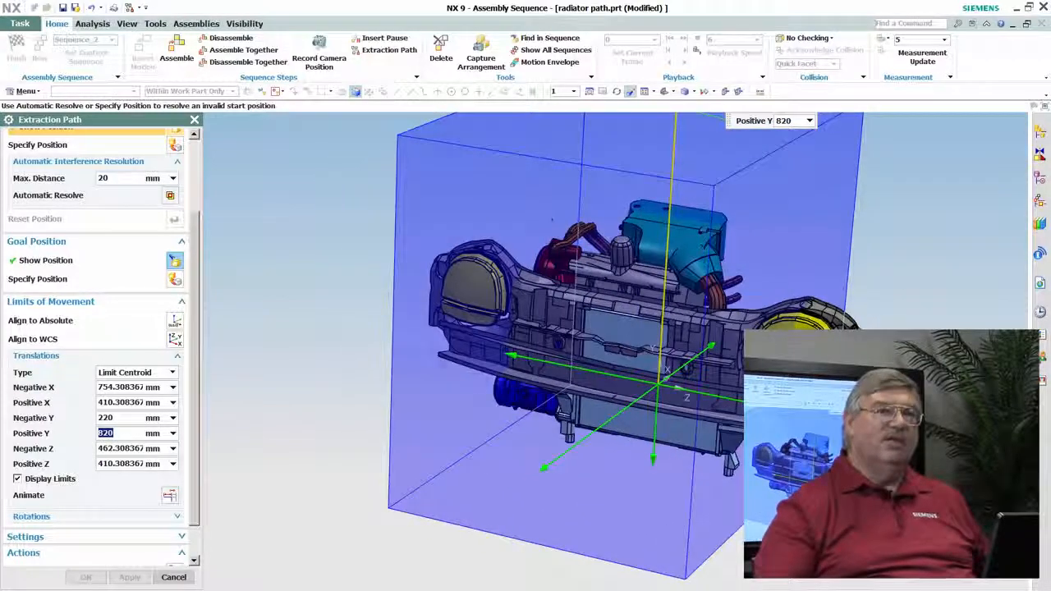
left_click(17, 479)
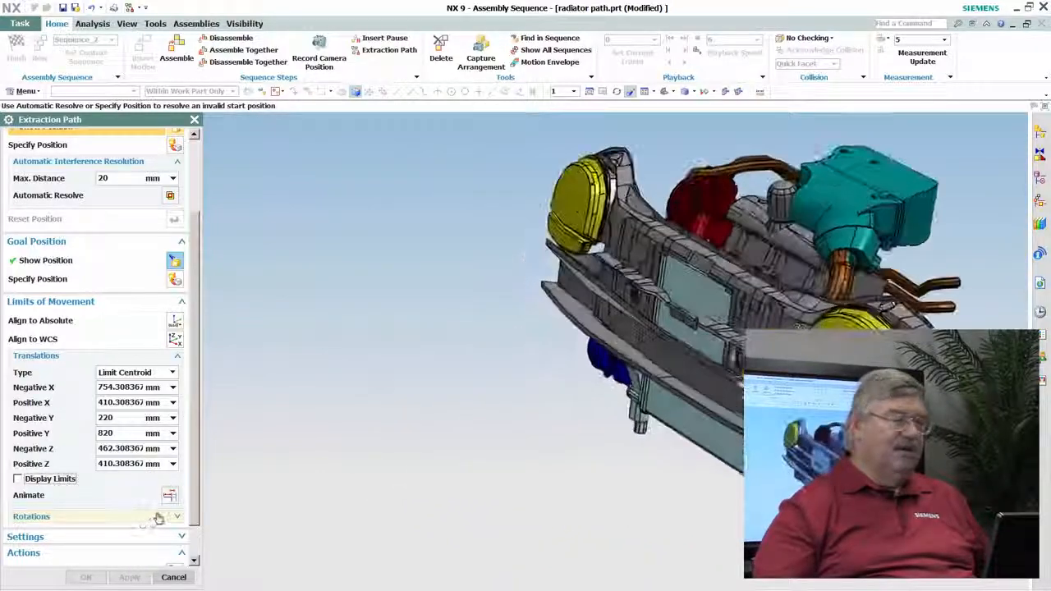
Generate the radiator's extraction path, play it back and accept it into the sequence.
scroll(184, 494, "down", 2)
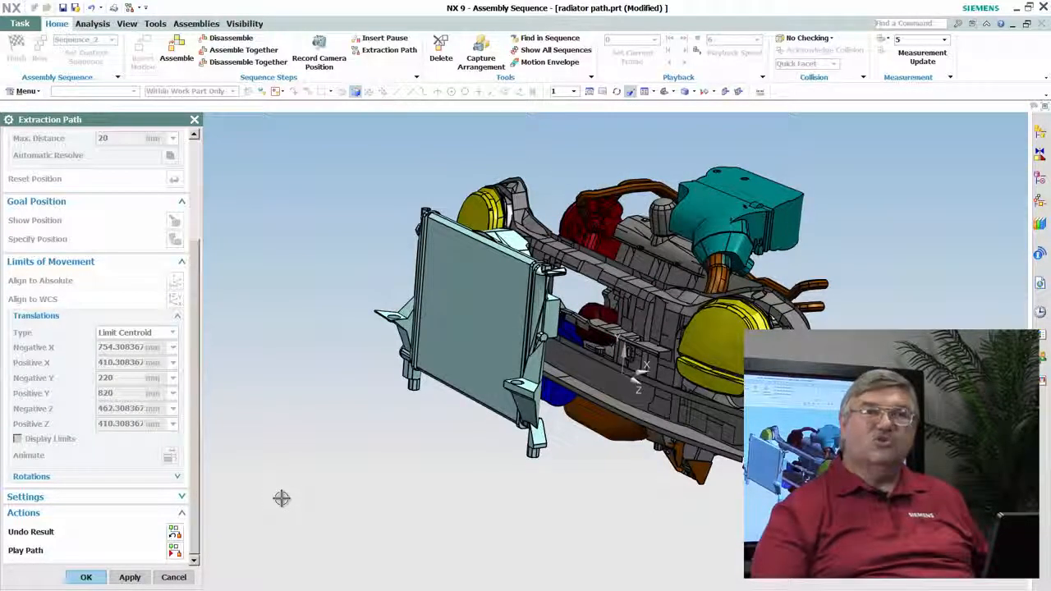
middle_click_drag(281, 498, 269, 501)
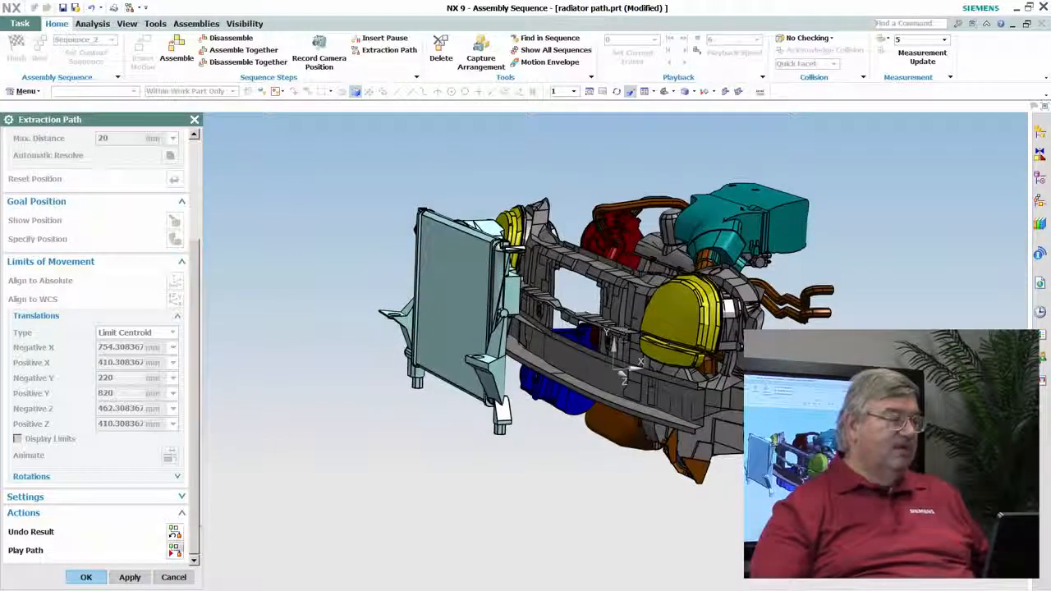
left_click(175, 551)
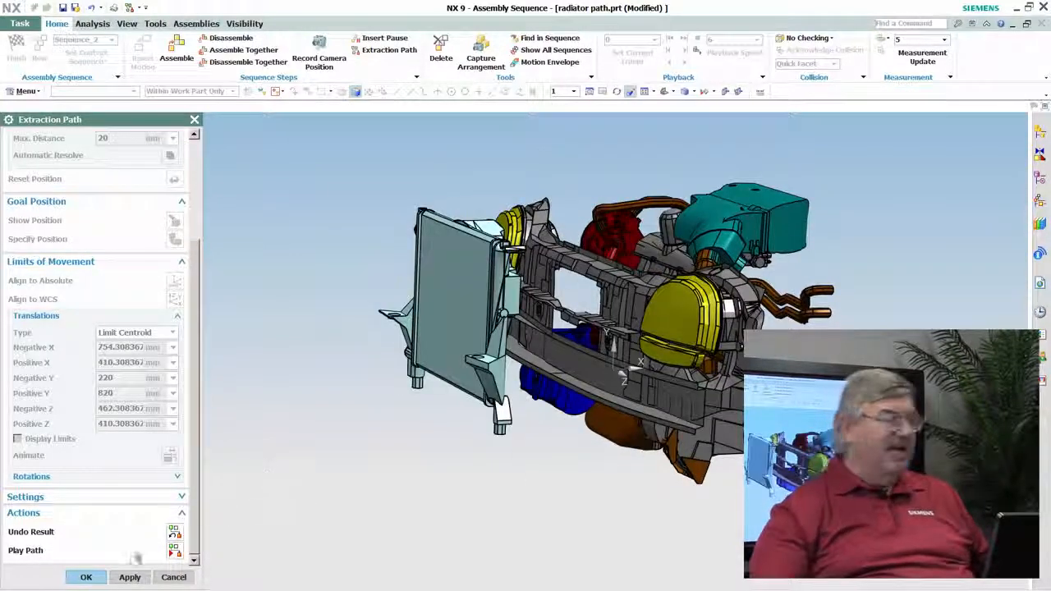
left_click(86, 578)
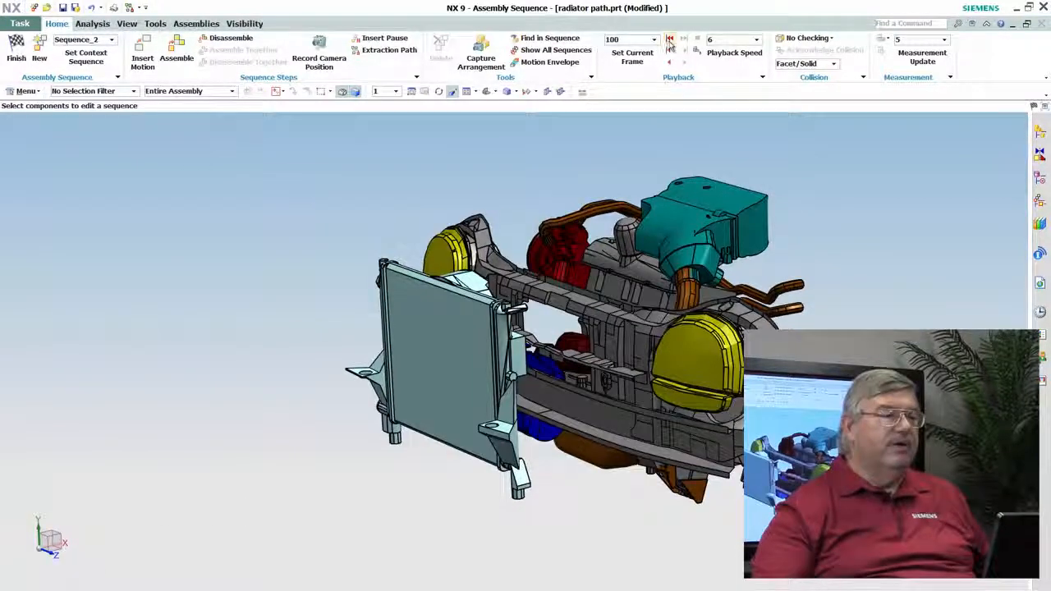
Rewind the sequence to its start to view the removal, and play it in reverse to view the radiator's reinstallation.
left_click(671, 39)
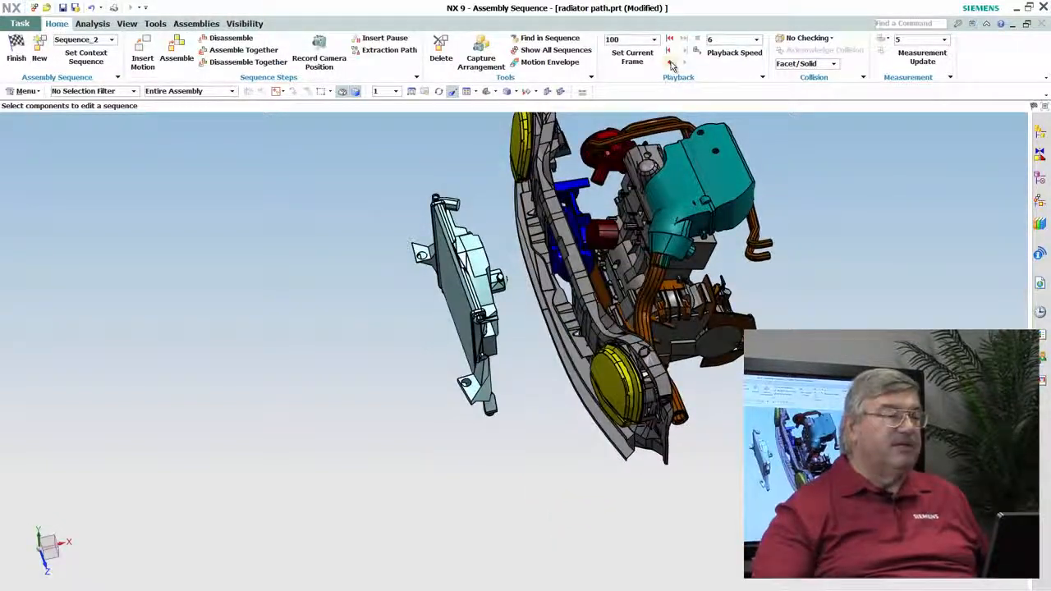
left_click(670, 63)
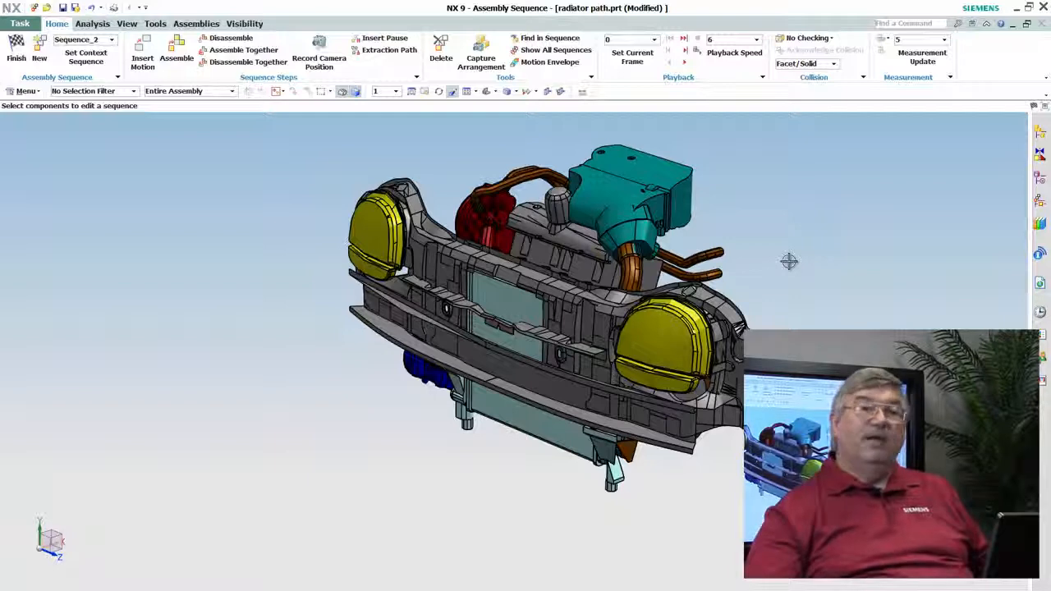
scroll(789, 261, "down", 3)
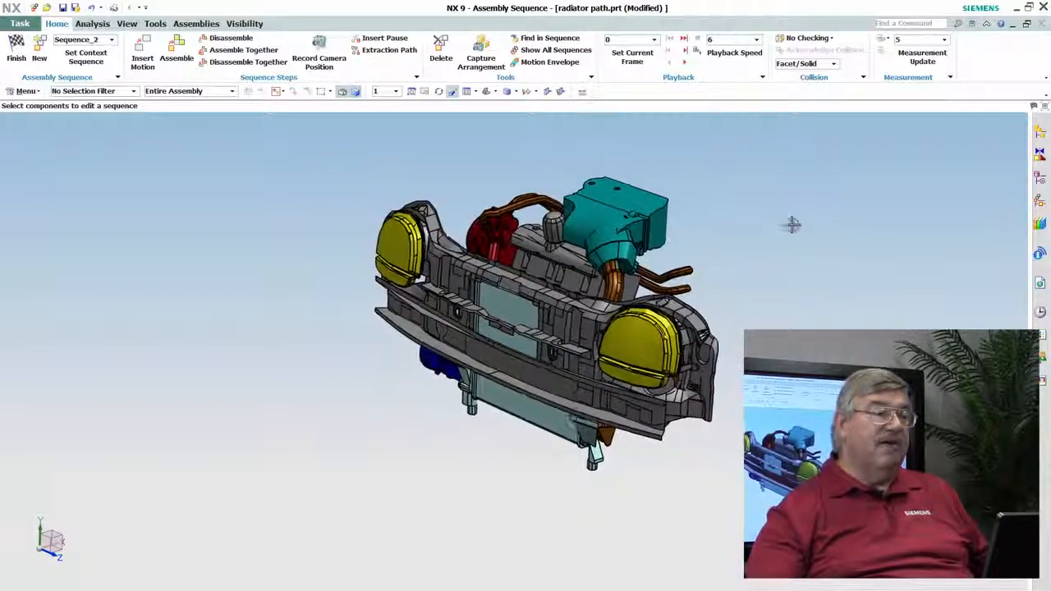
middle_click_drag(793, 224, 782, 229)
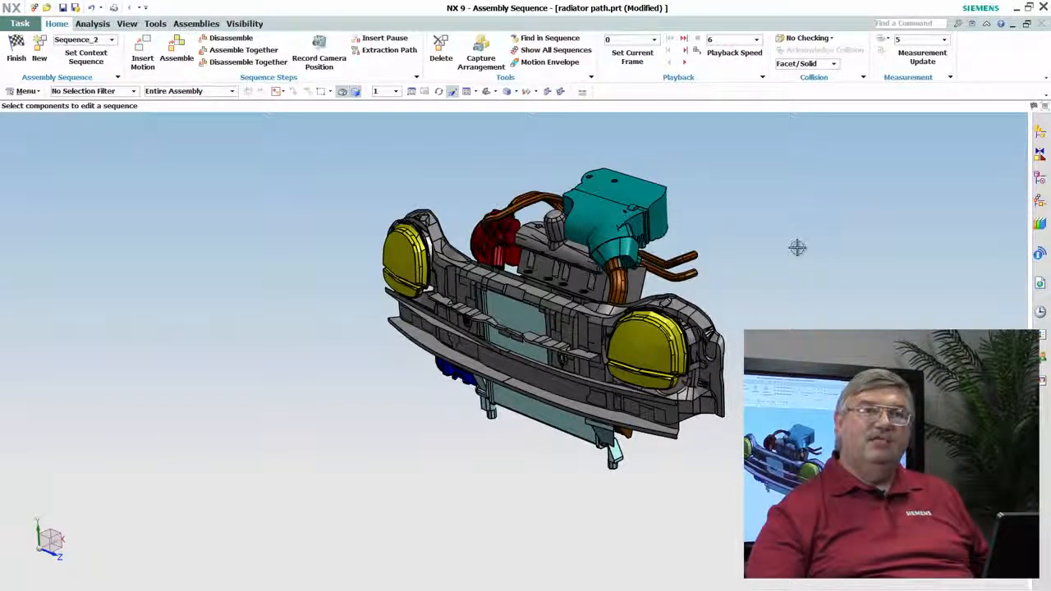
middle_click_drag(798, 247, 791, 247)
Create a motion envelope of the radiator over all sequence steps and play the sequence forward through it.
left_click(550, 63)
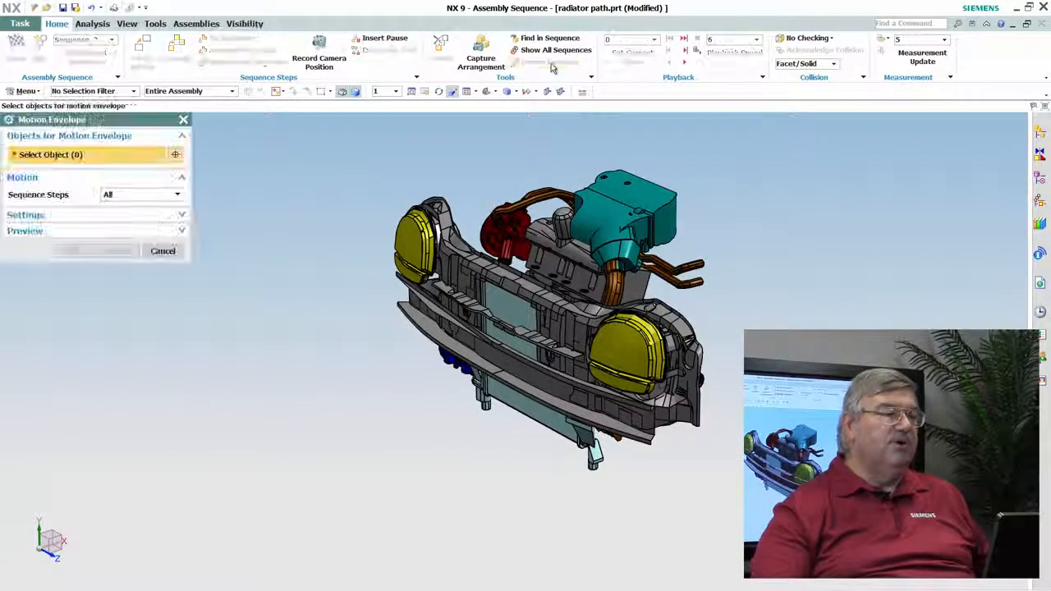
left_click(520, 410)
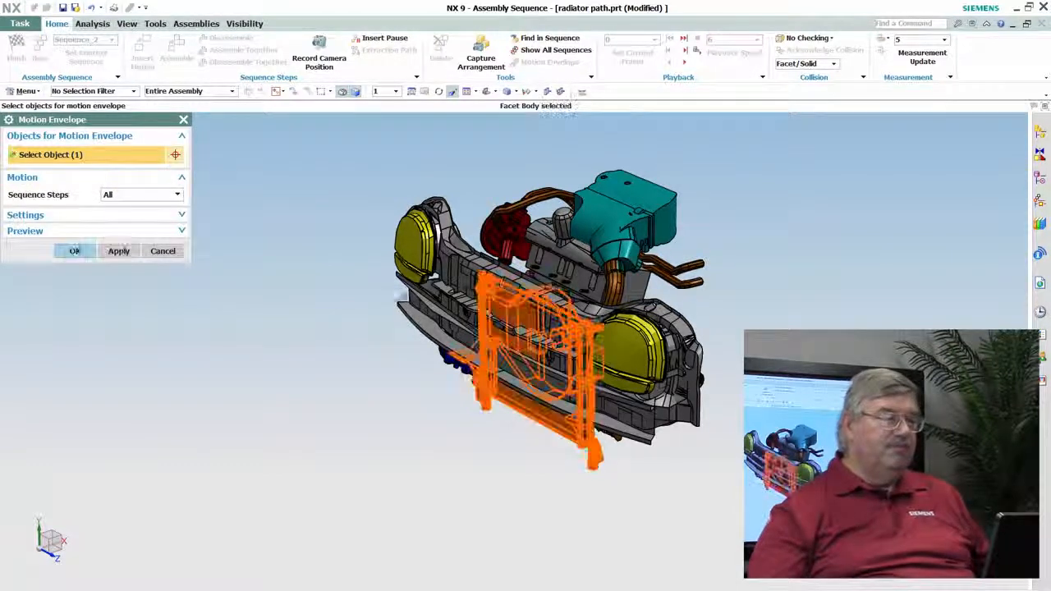
left_click(75, 251)
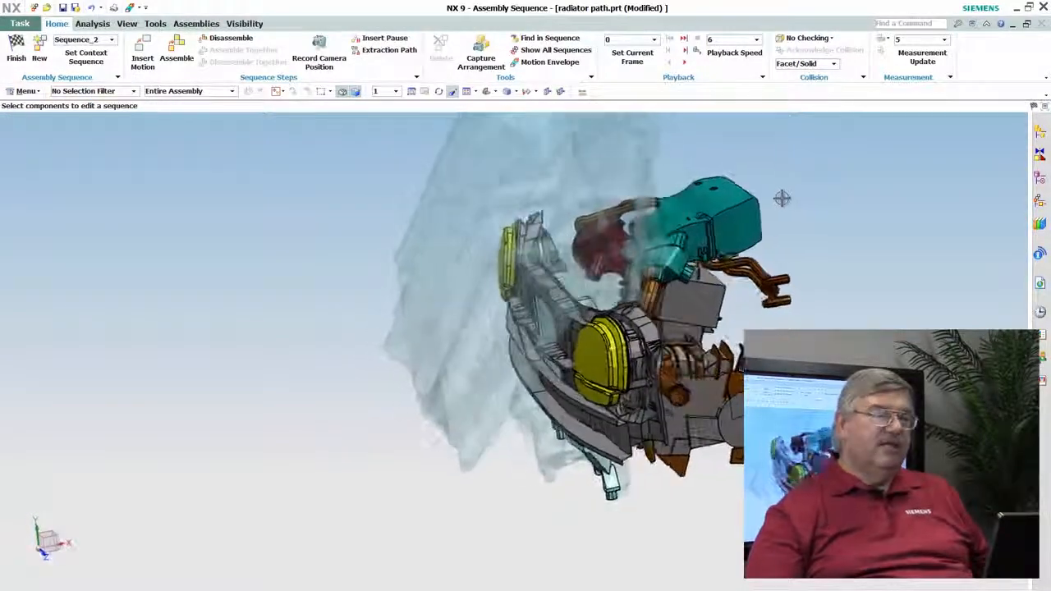
left_click(686, 64)
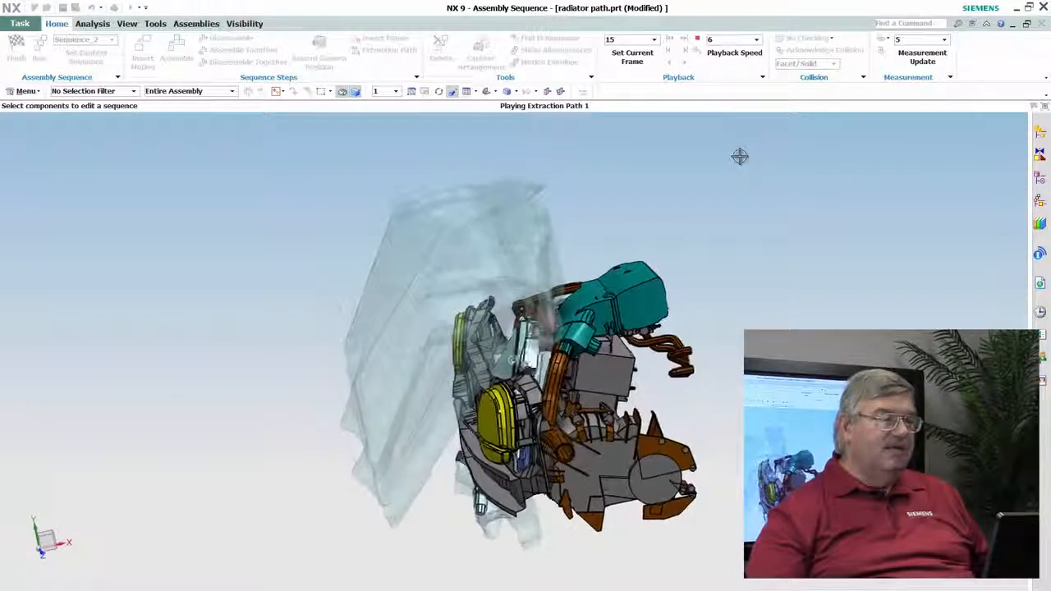